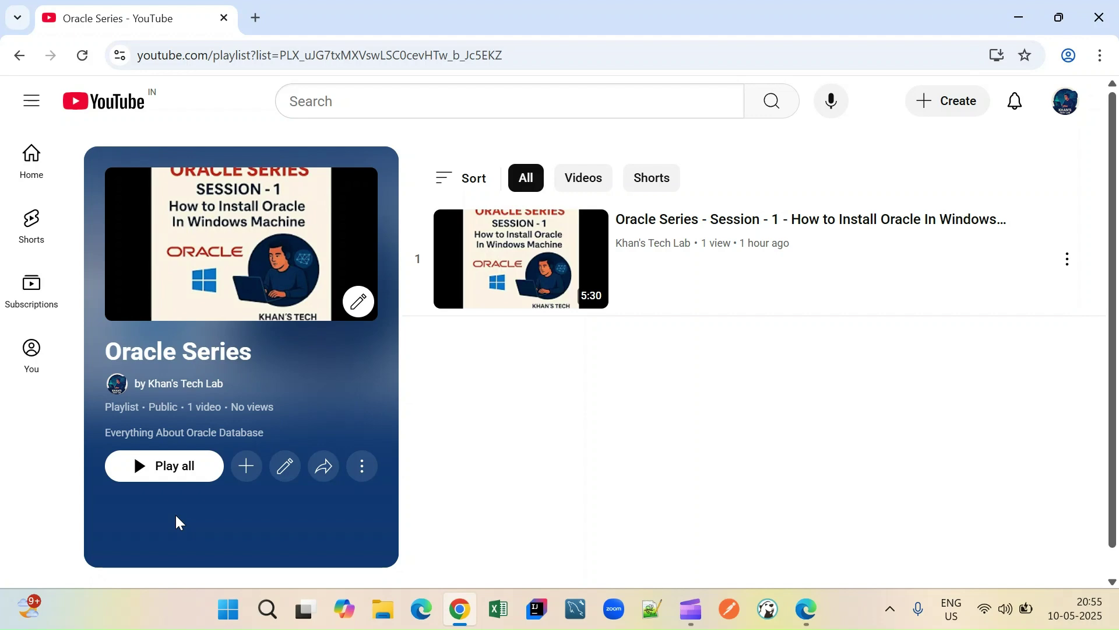
- Google 'sql deve' in a new tab and follow Oracle's SQL Developer page to its Downloads page
{"action": "left_click", "coordinate": [256, 16]}
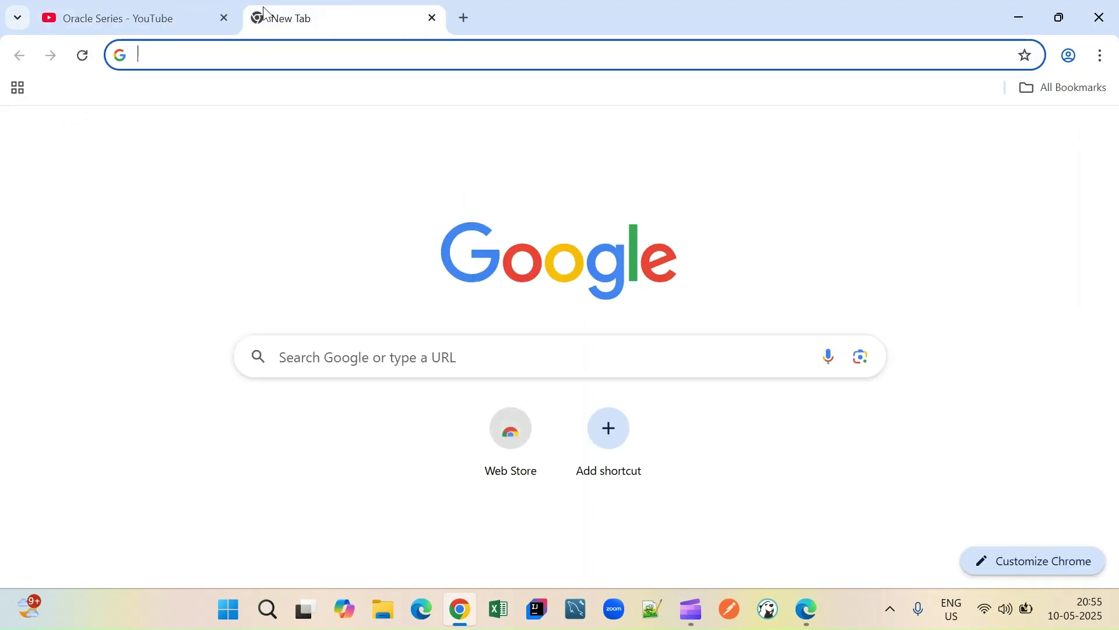
{"action": "type", "text": "sql deve"}
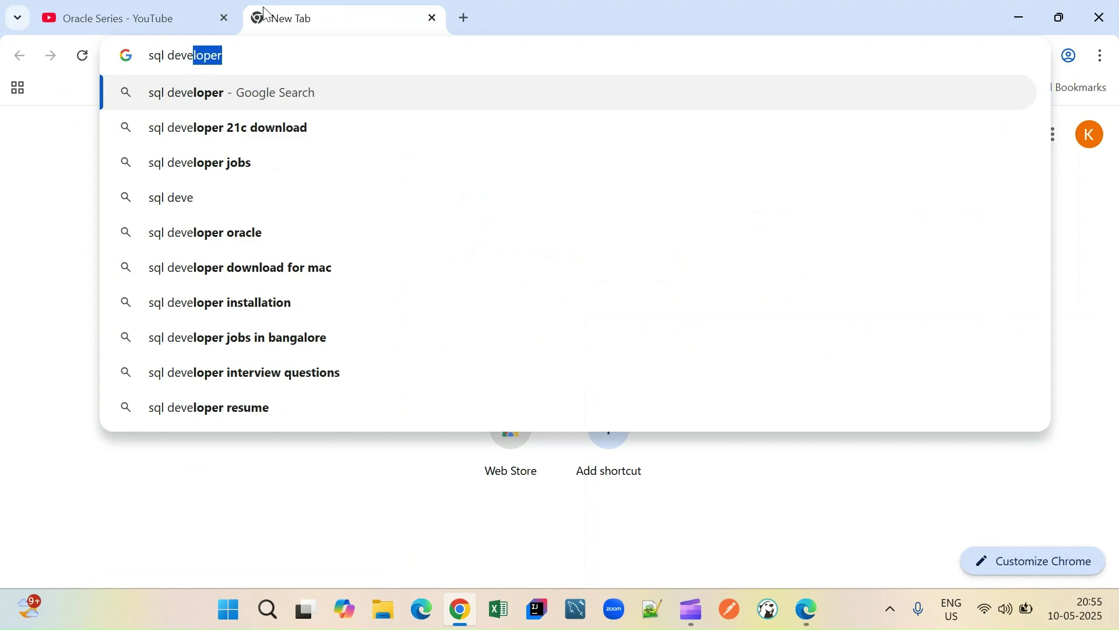
{"action": "key", "text": "Return"}
{"action": "scroll", "coordinate": [239, 318], "scroll_direction": "down", "scroll_amount": 4}
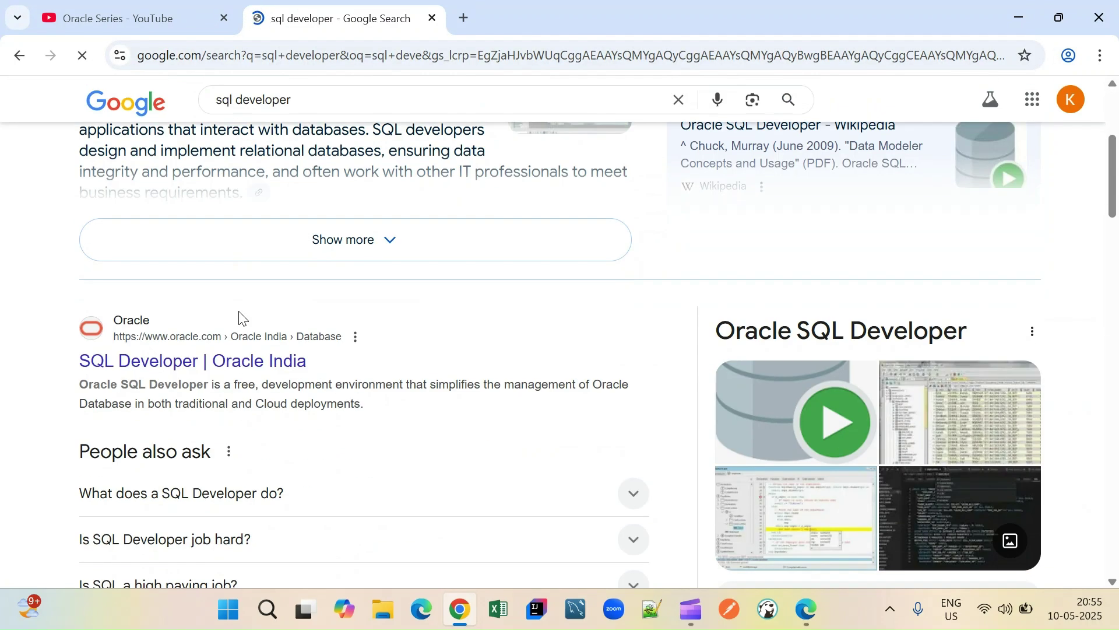
{"action": "scroll", "coordinate": [239, 317], "scroll_direction": "down", "scroll_amount": 1}
{"action": "left_click", "coordinate": [241, 318]}
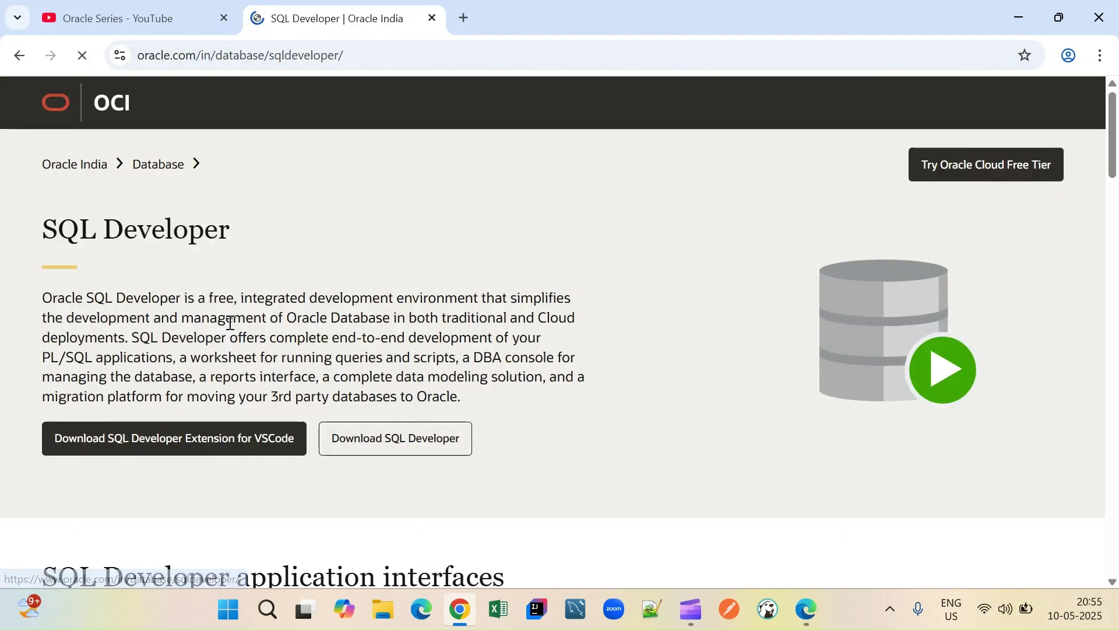
{"action": "scroll", "coordinate": [229, 322], "scroll_direction": "down", "scroll_amount": 3}
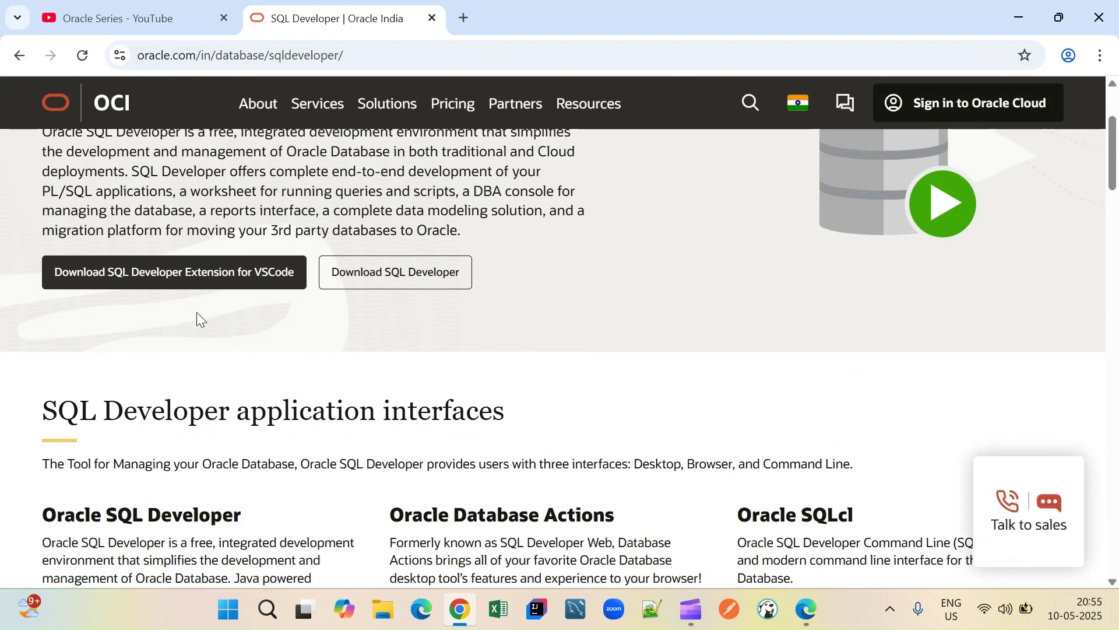
{"action": "left_click", "coordinate": [390, 289]}
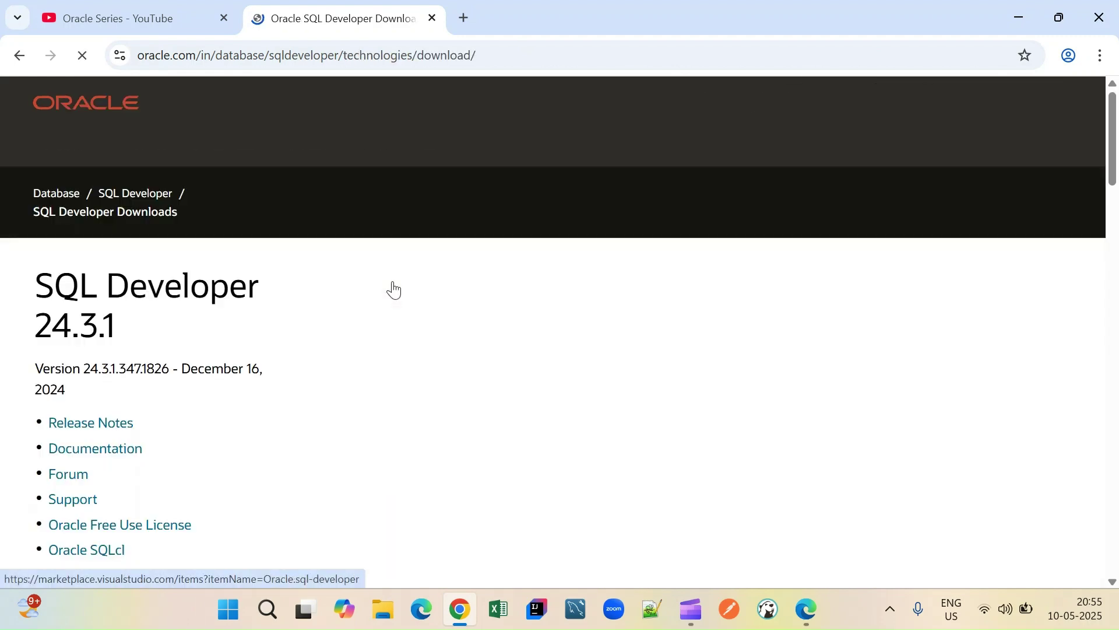
- Download the Windows 32-bit/64-bit SQL Developer zip
{"action": "scroll", "coordinate": [394, 290], "scroll_direction": "down", "scroll_amount": 6}
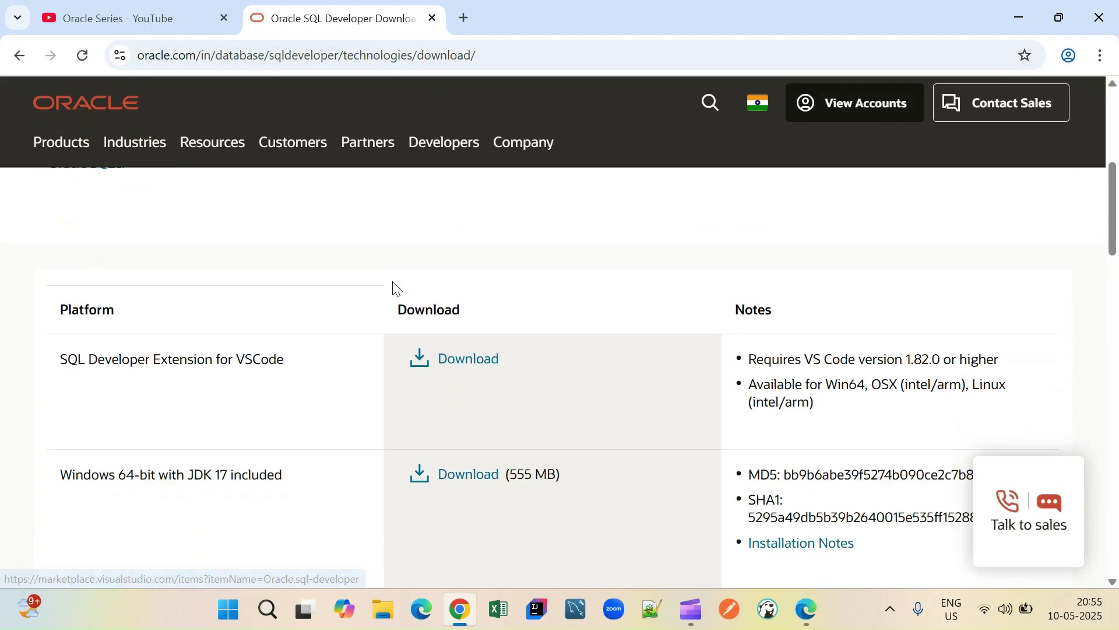
{"action": "scroll", "coordinate": [255, 390], "scroll_direction": "down", "scroll_amount": 2}
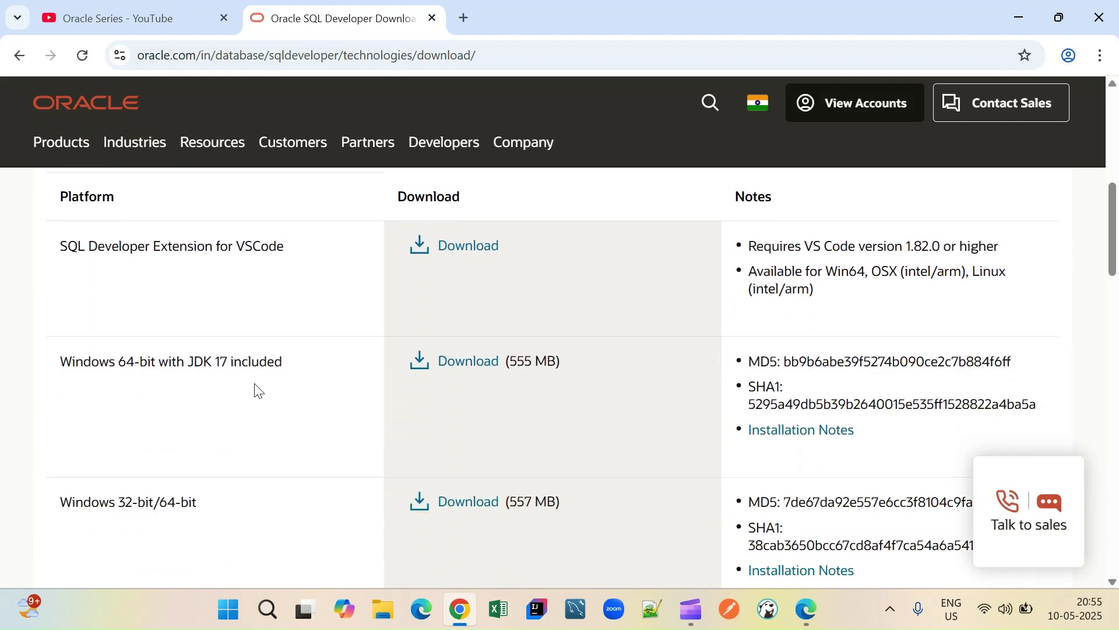
{"action": "scroll", "coordinate": [255, 390], "scroll_direction": "down", "scroll_amount": 2}
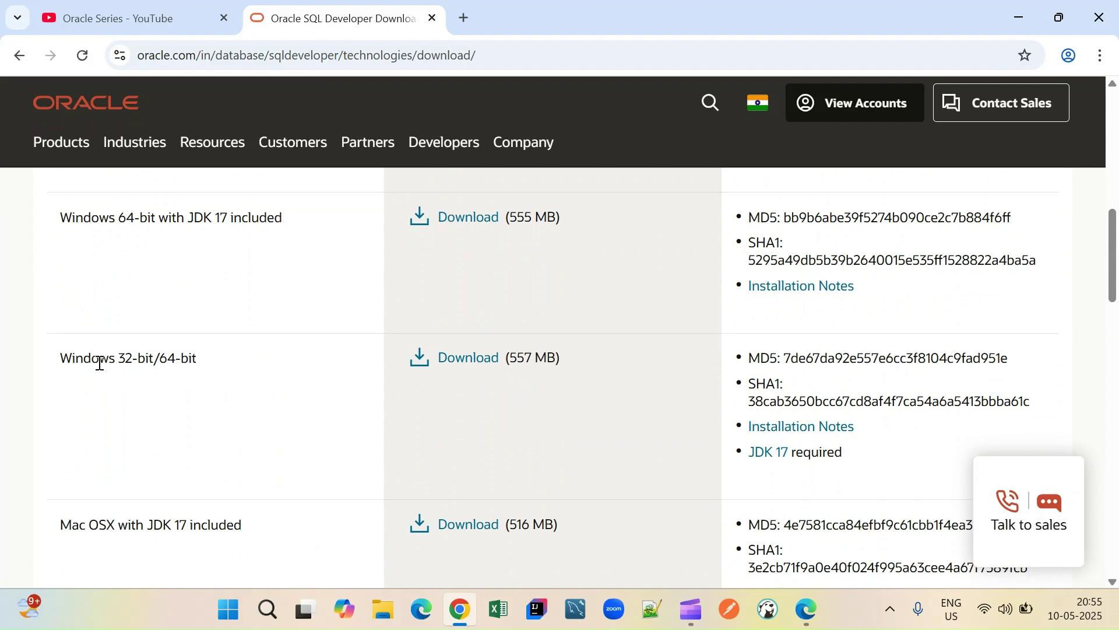
{"action": "left_click", "coordinate": [480, 374]}
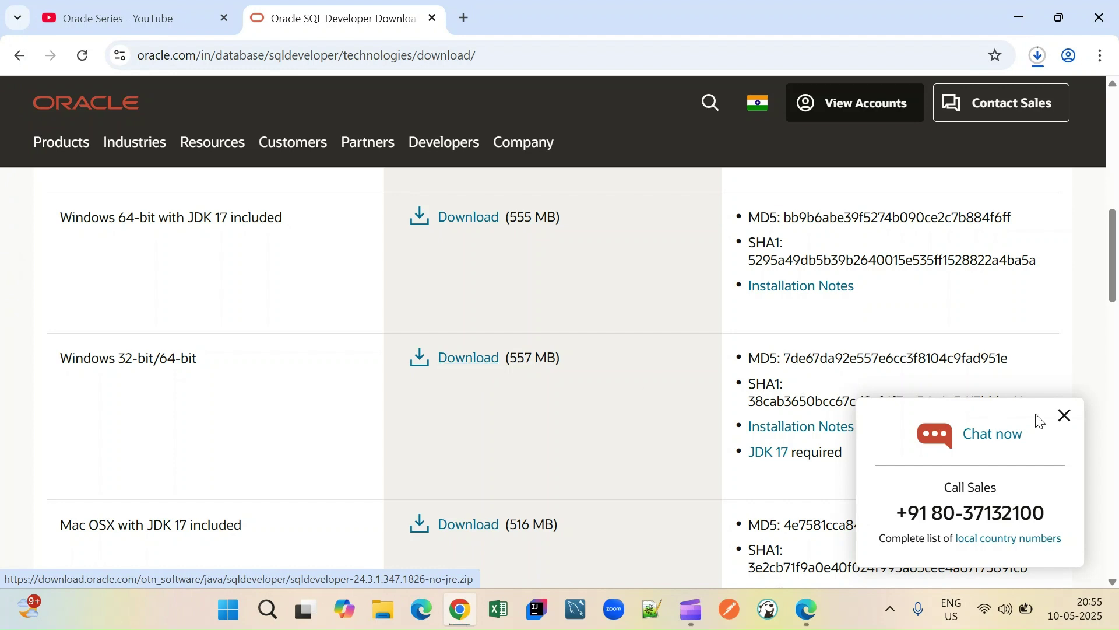
- Dismiss the chat panel and show the finished sqldeveloper zip in its Downloads folder
{"action": "left_click", "coordinate": [1065, 415]}
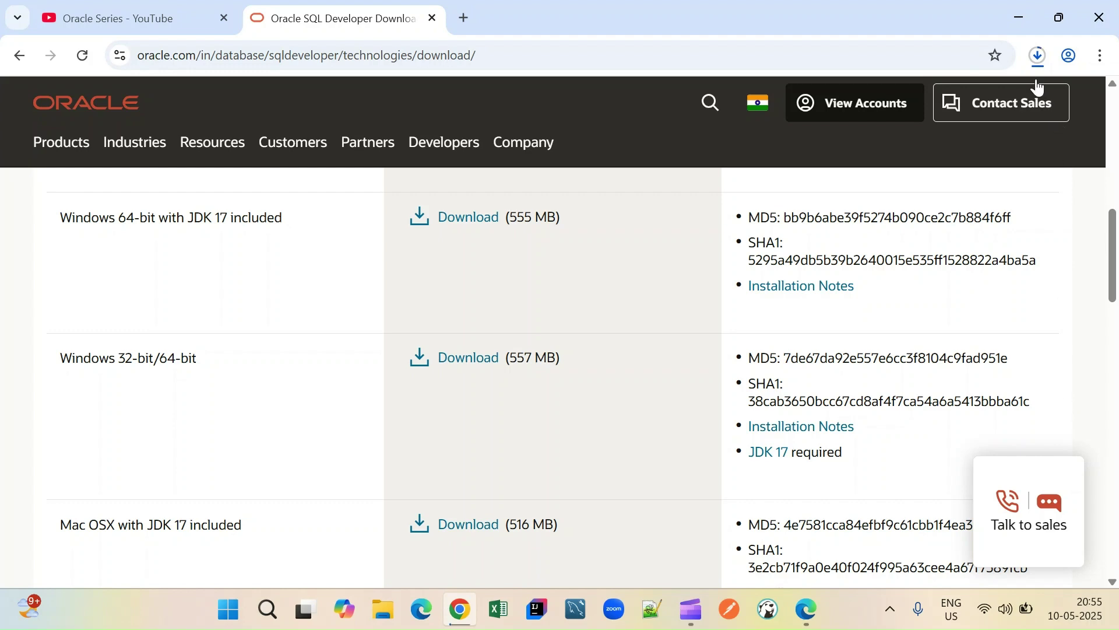
{"action": "left_click", "coordinate": [1038, 56]}
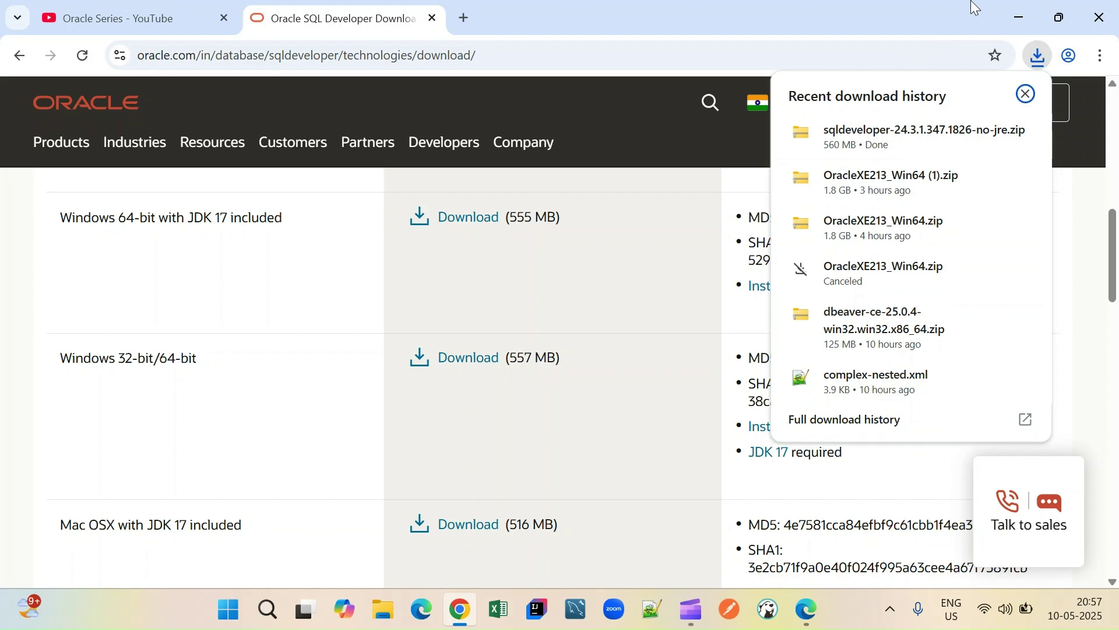
{"action": "mouse_move", "coordinate": [917, 134]}
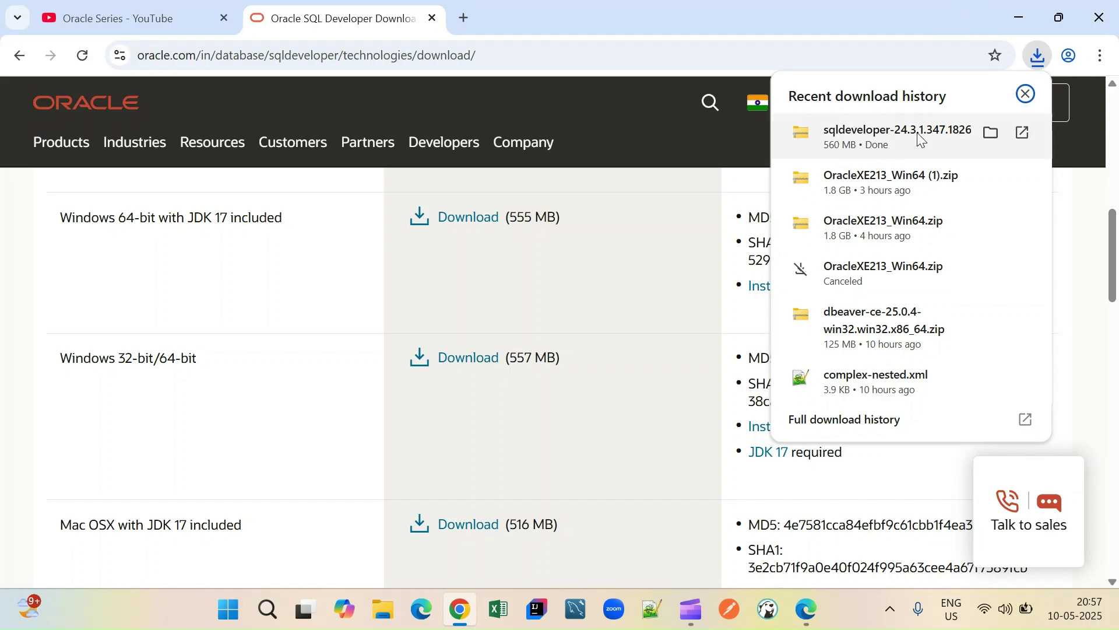
{"action": "left_click", "coordinate": [985, 134]}
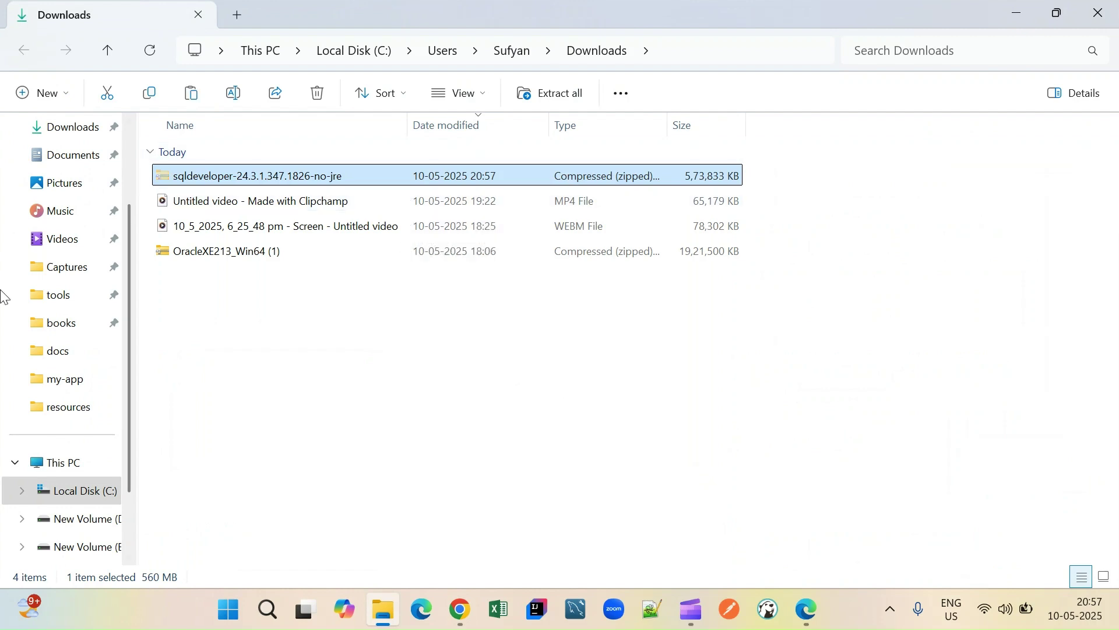
- Paste the sqldeveloper zip into D:\tools and use Extract All to unpack it there
{"action": "left_click", "coordinate": [32, 303]}
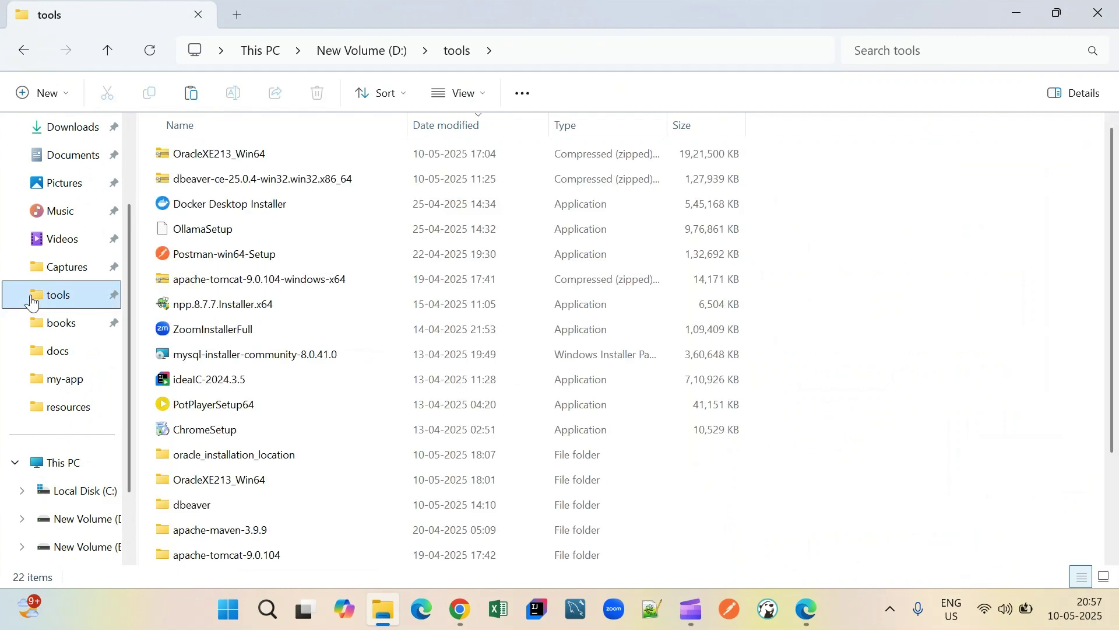
{"action": "key", "text": "ctrl+v"}
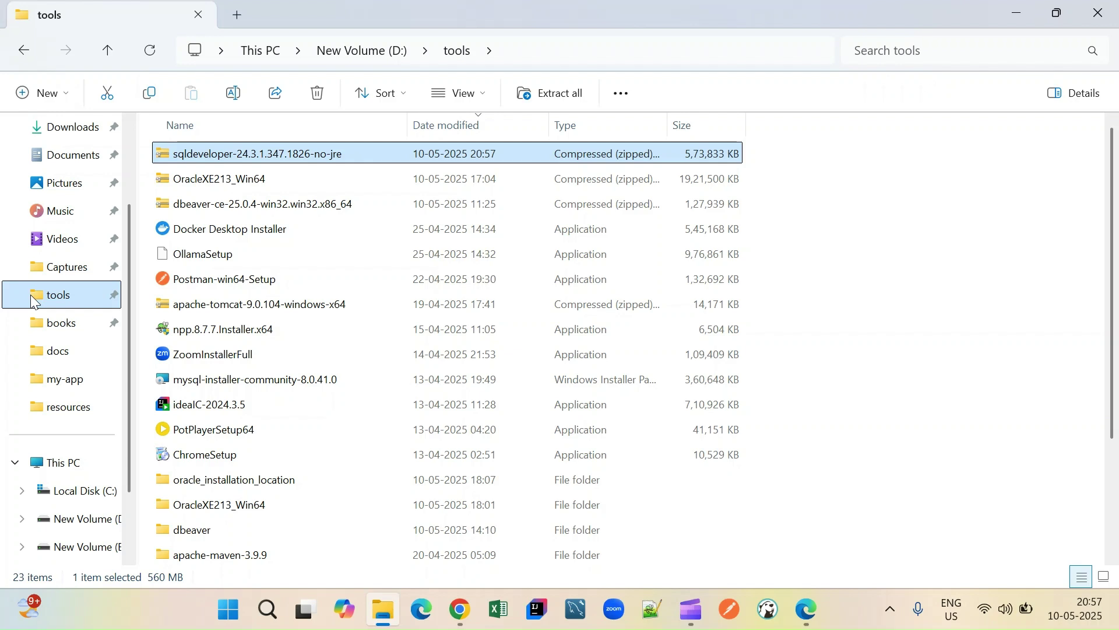
{"action": "right_click", "coordinate": [225, 159]}
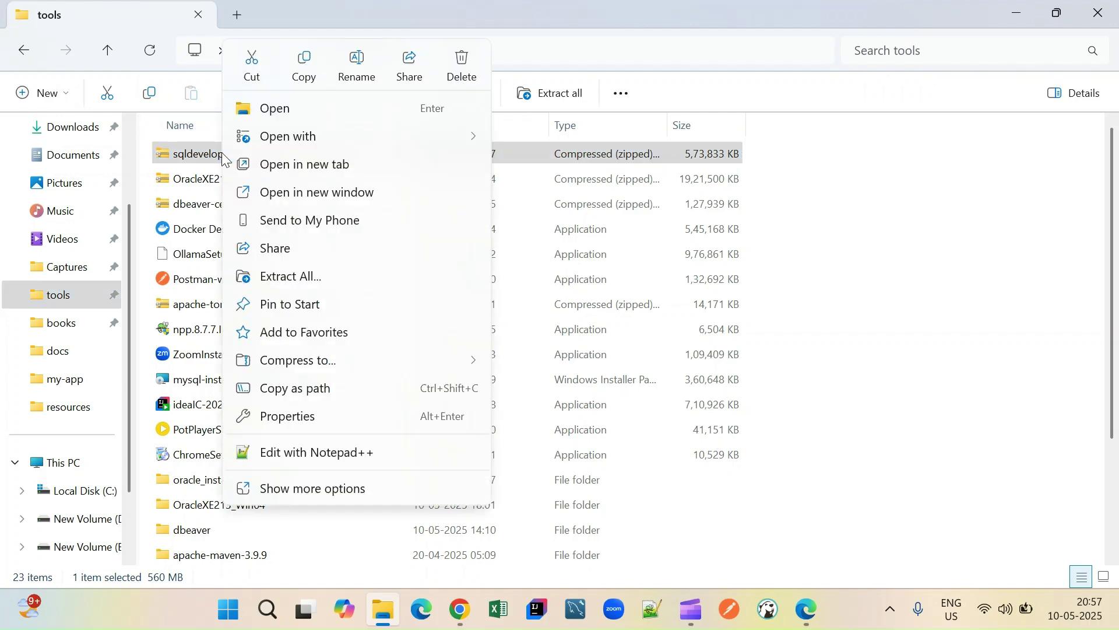
{"action": "left_click", "coordinate": [309, 278]}
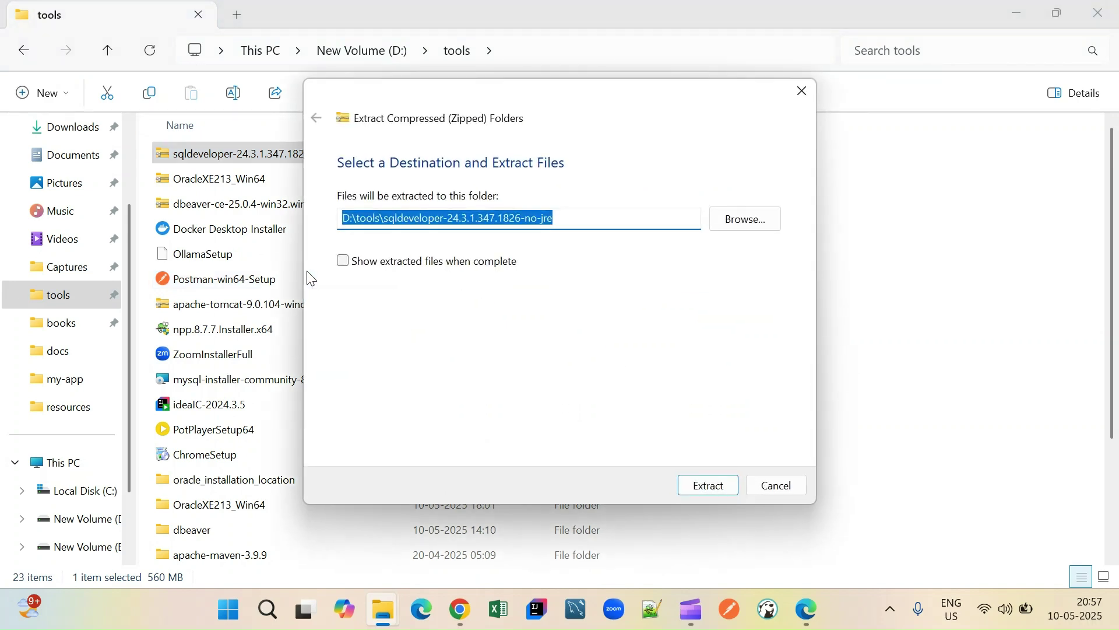
{"action": "left_click", "coordinate": [711, 485]}
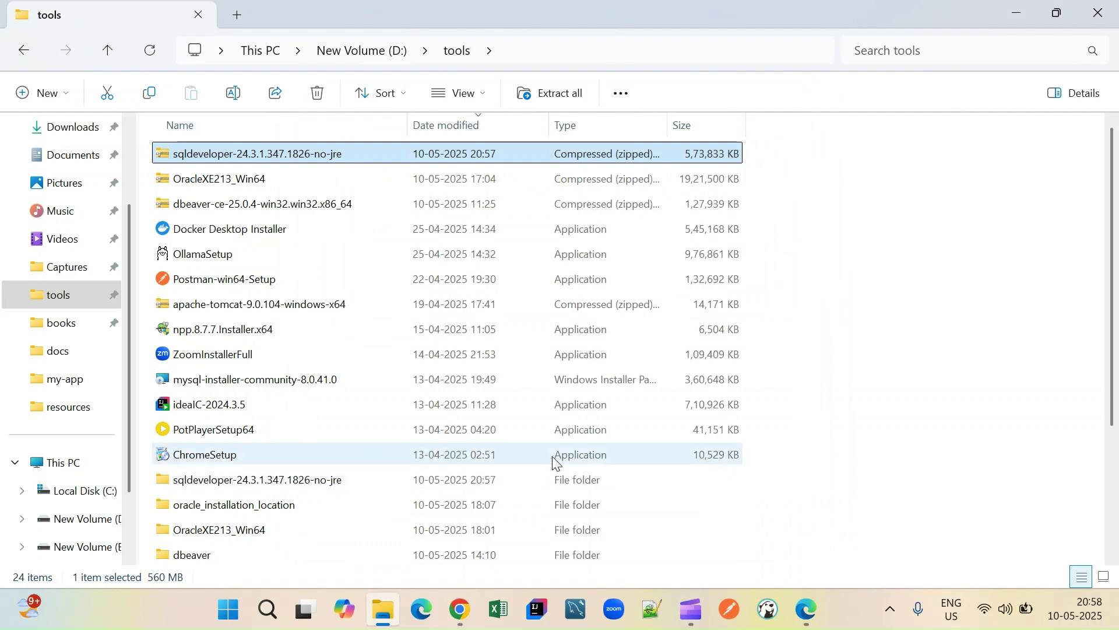
- Launch sqldeveloper.exe from the extracted sqldeveloper-24.3.1.347.1826-no-jre\sqldeveloper folder
{"action": "double_click", "coordinate": [273, 480]}
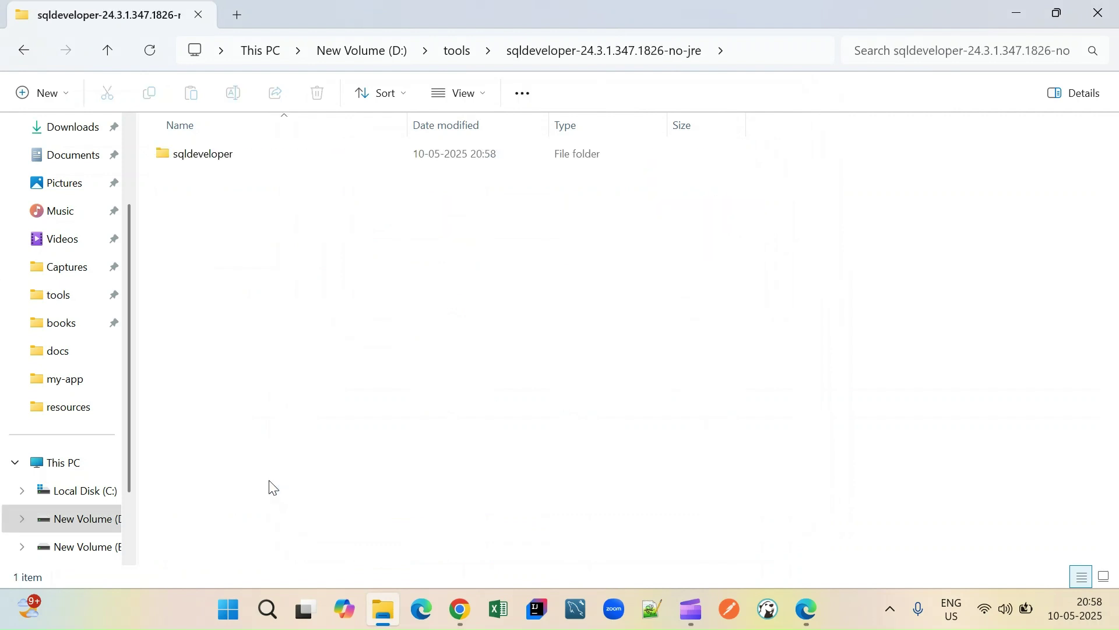
{"action": "double_click", "coordinate": [184, 156]}
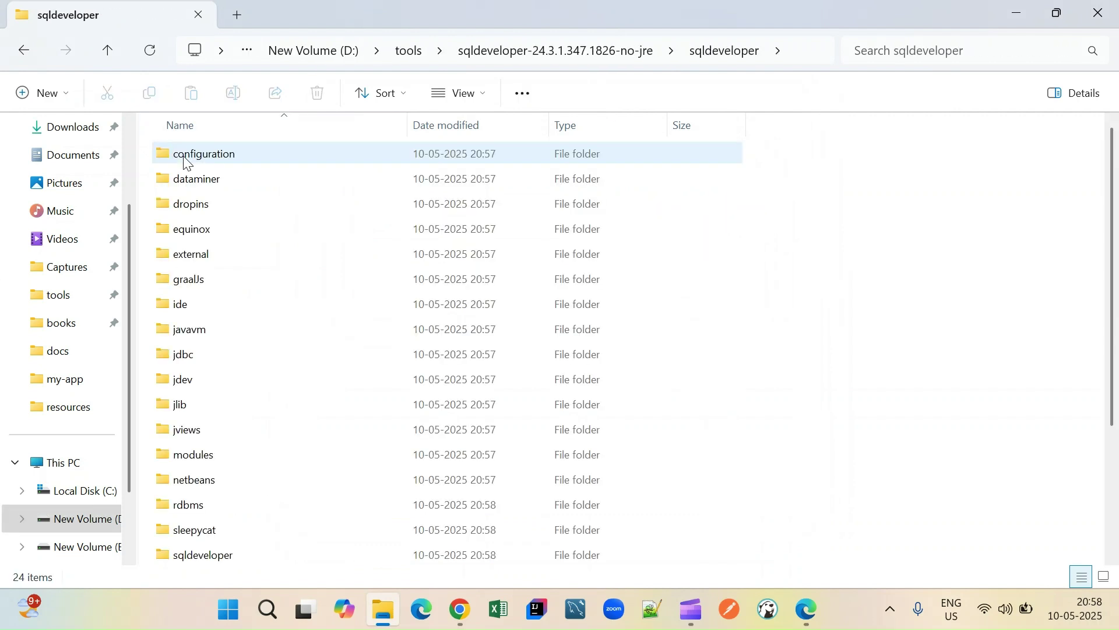
{"action": "scroll", "coordinate": [287, 353], "scroll_direction": "down", "scroll_amount": 3}
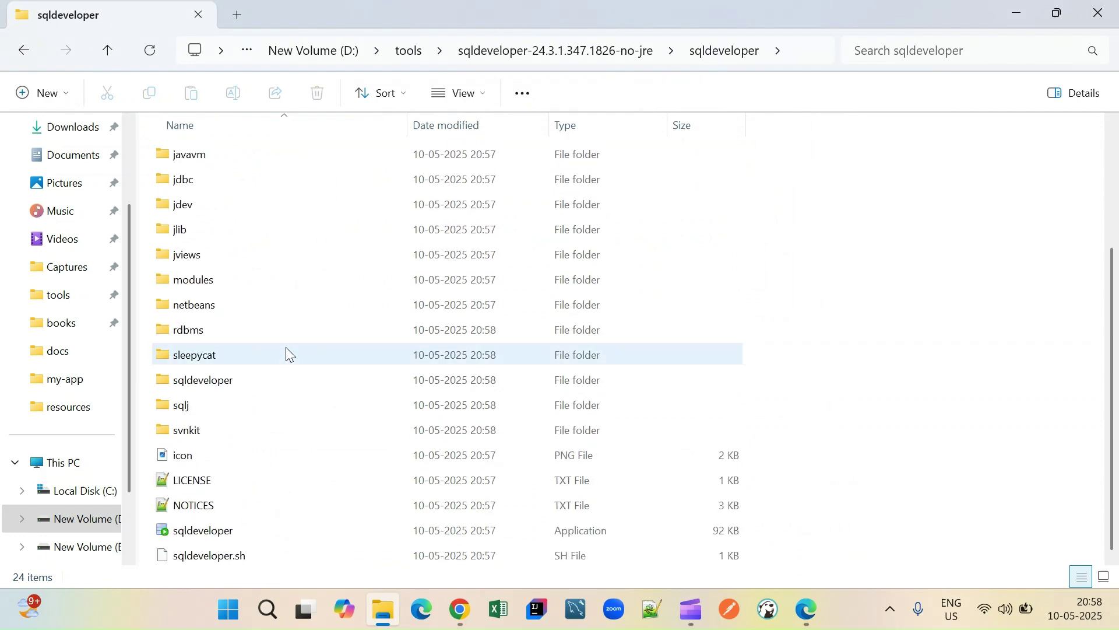
{"action": "left_click", "coordinate": [222, 538]}
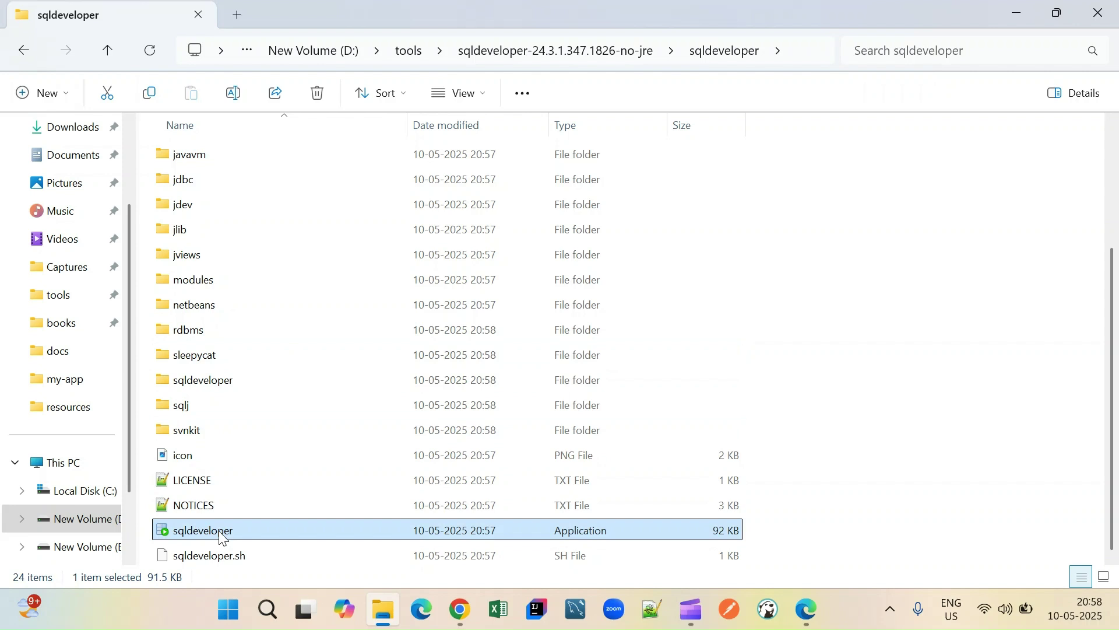
{"action": "double_click", "coordinate": [222, 538]}
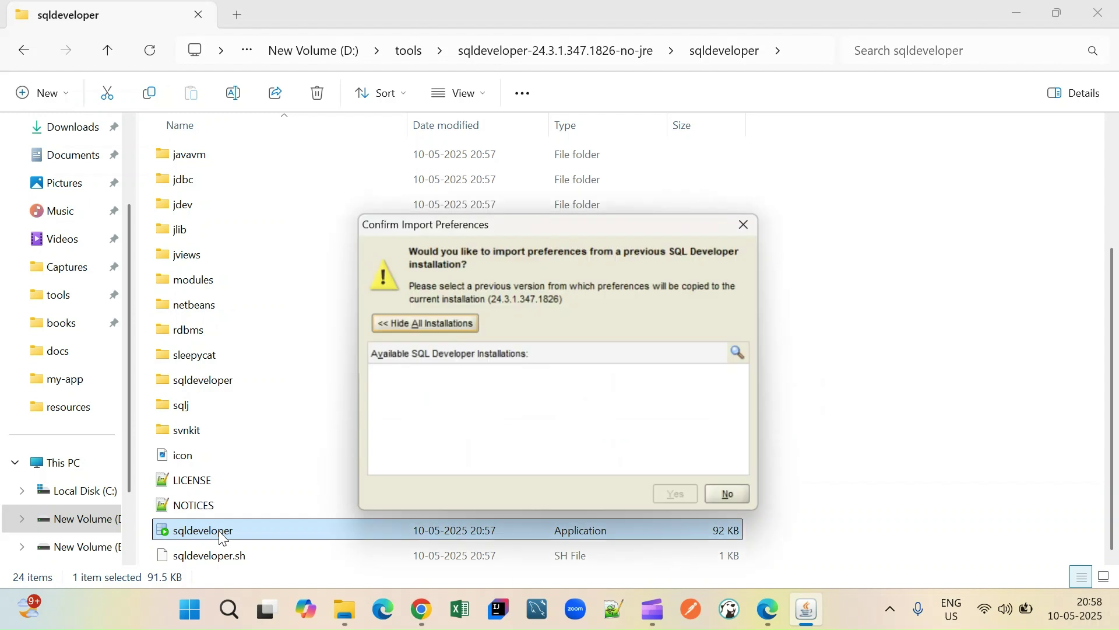
- Decline importing preferences, turn off automated usage reporting, and maximize the SQL Developer window
{"action": "left_click", "coordinate": [730, 496]}
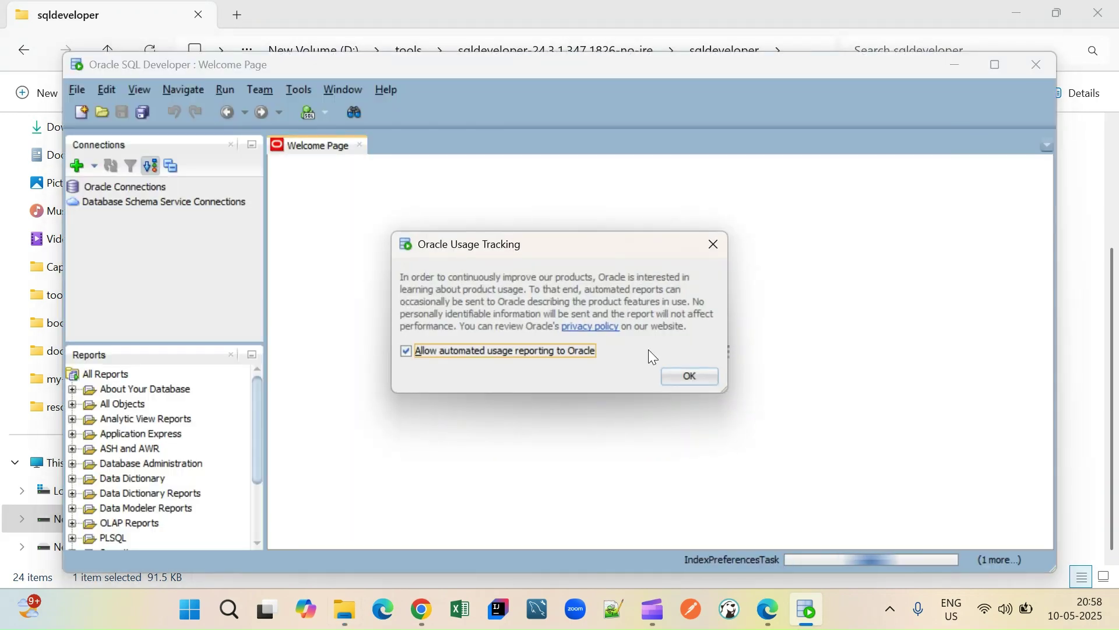
{"action": "left_click", "coordinate": [577, 353]}
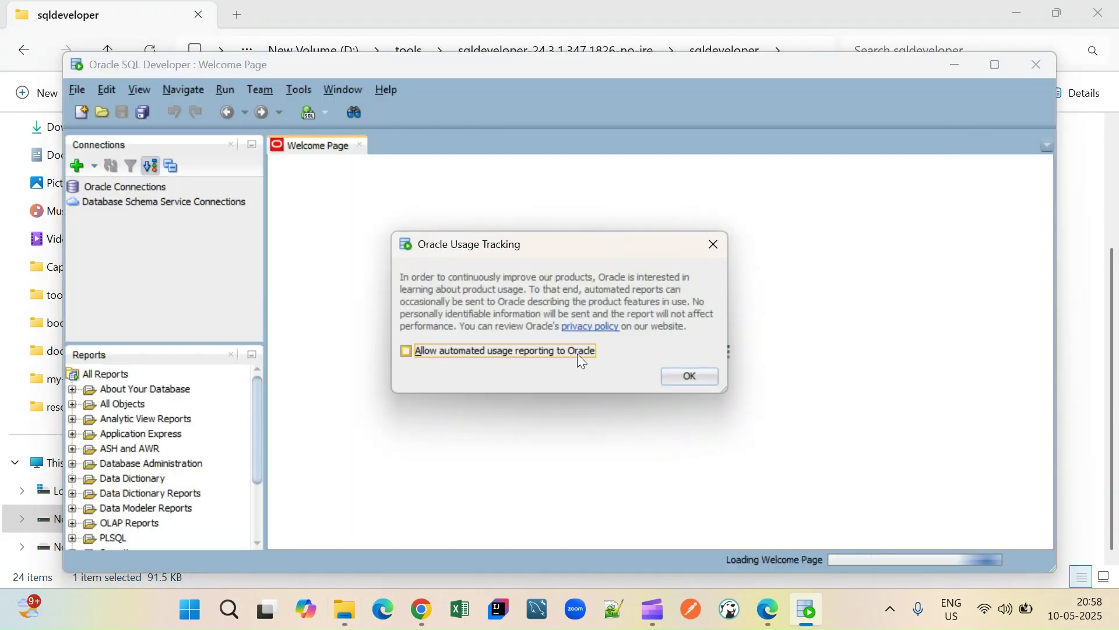
{"action": "left_click", "coordinate": [676, 373]}
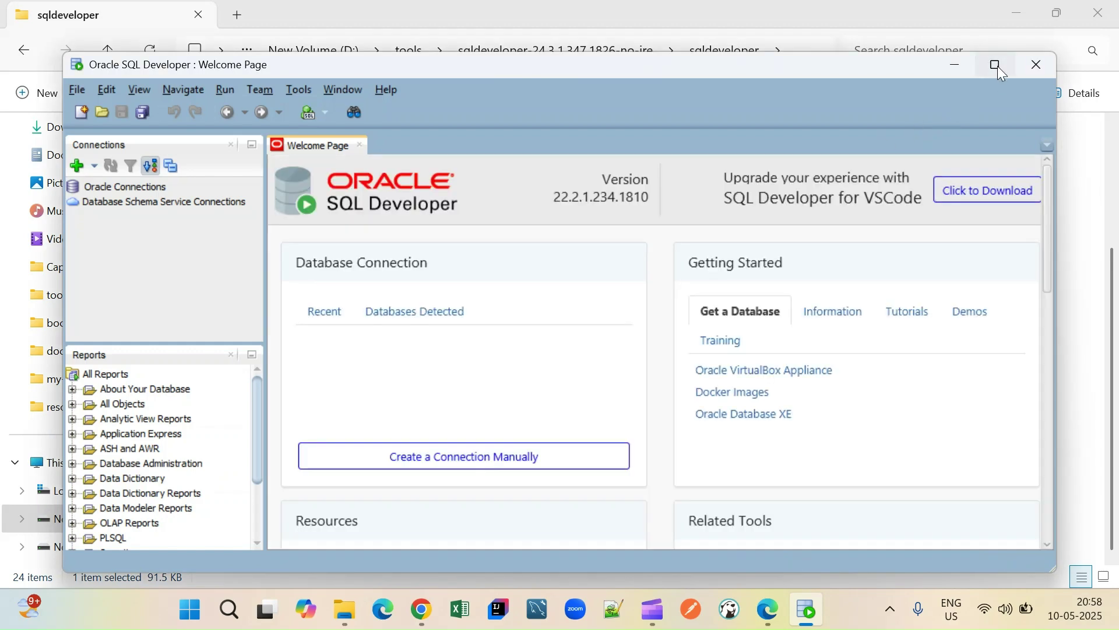
{"action": "left_click", "coordinate": [998, 65]}
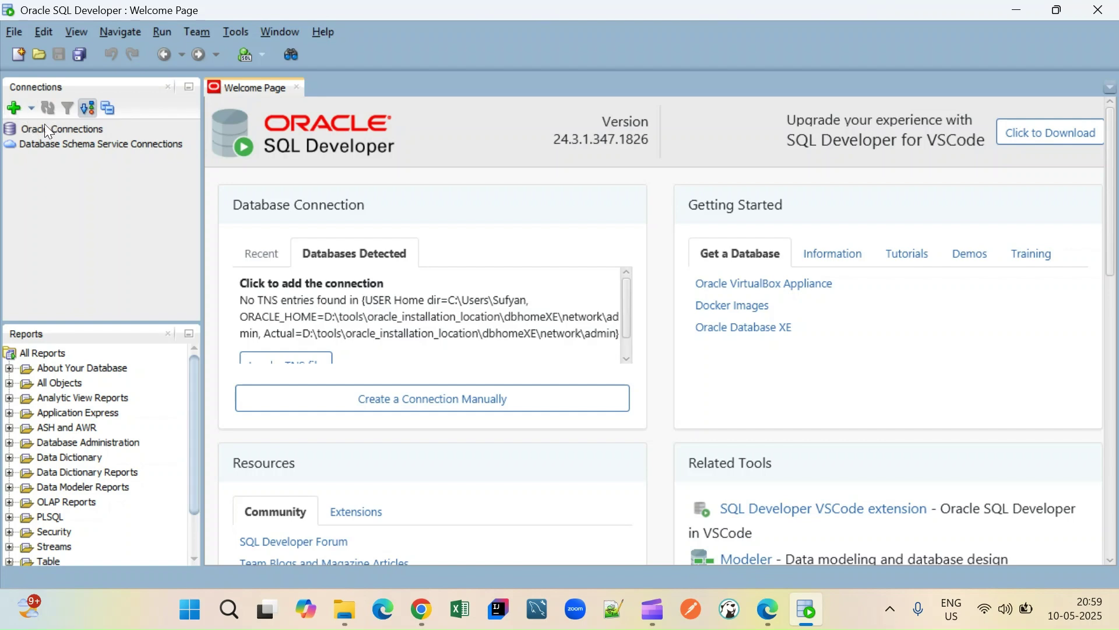
- Create connection oracle_xe with Default authentication, username system and saved password, test it, and connect
{"action": "left_click", "coordinate": [12, 110]}
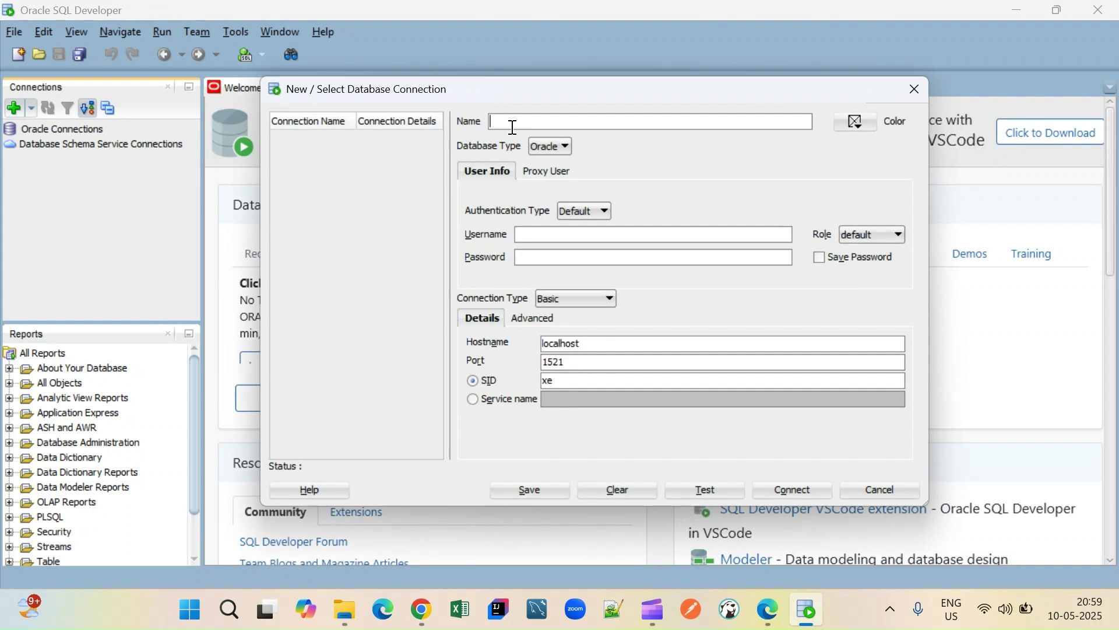
{"action": "type", "text": "oracle_xe"}
{"action": "left_click", "coordinate": [600, 214]}
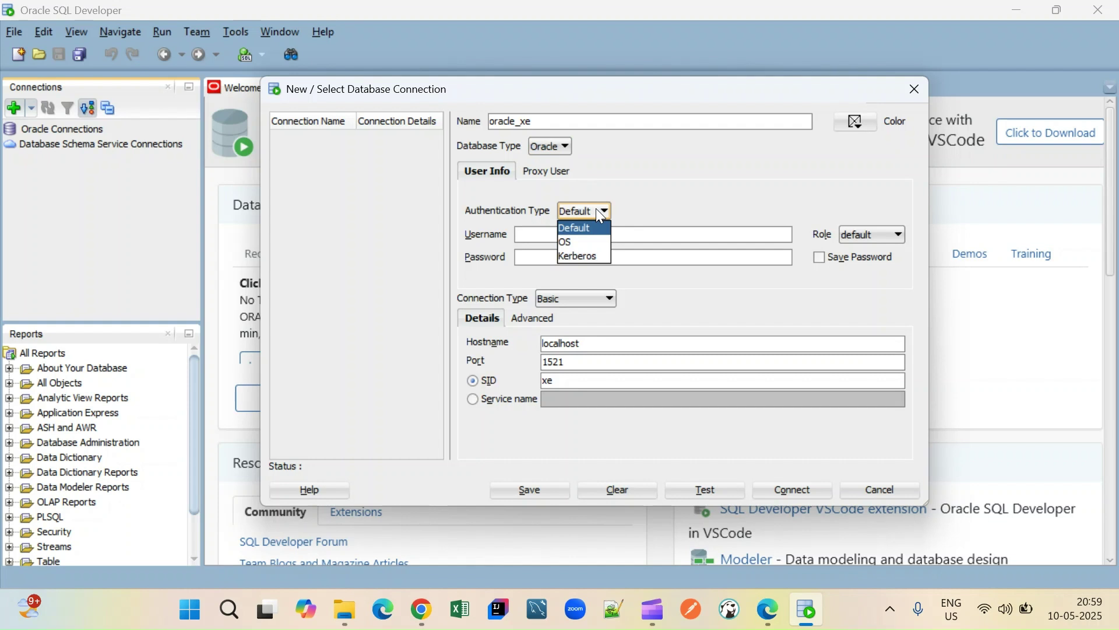
{"action": "left_click", "coordinate": [599, 215]}
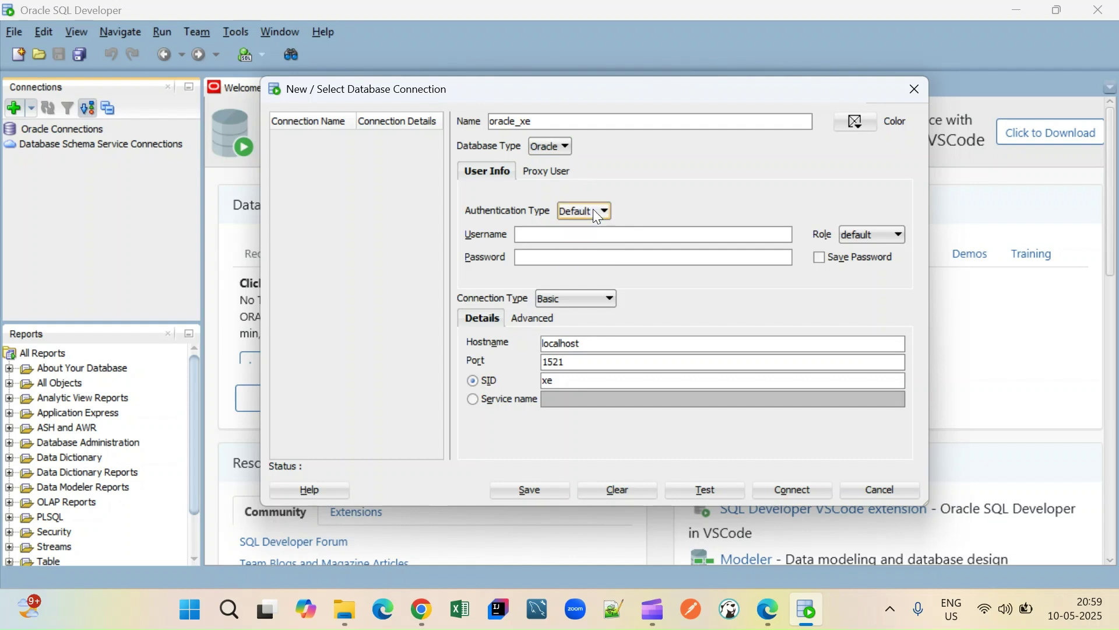
{"action": "left_click", "coordinate": [582, 239]}
{"action": "type", "text": "system"}
{"action": "key", "text": "Tab"}
{"action": "key", "text": "Tab"}
{"action": "type", "text": "oracle"}
{"action": "left_click", "coordinate": [823, 258]}
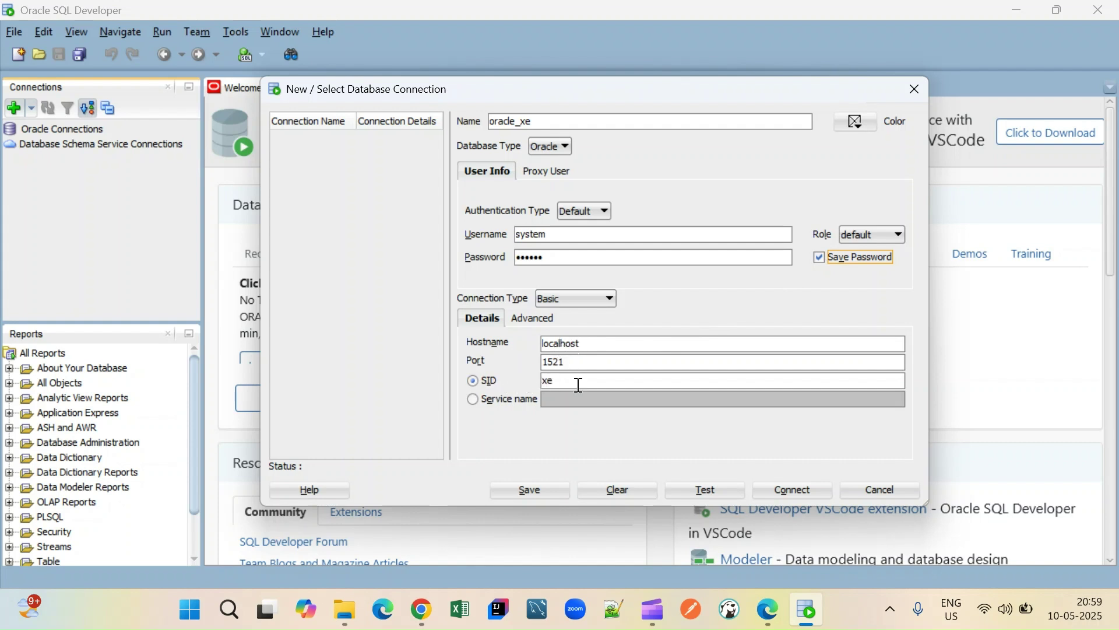
{"action": "left_click", "coordinate": [718, 496]}
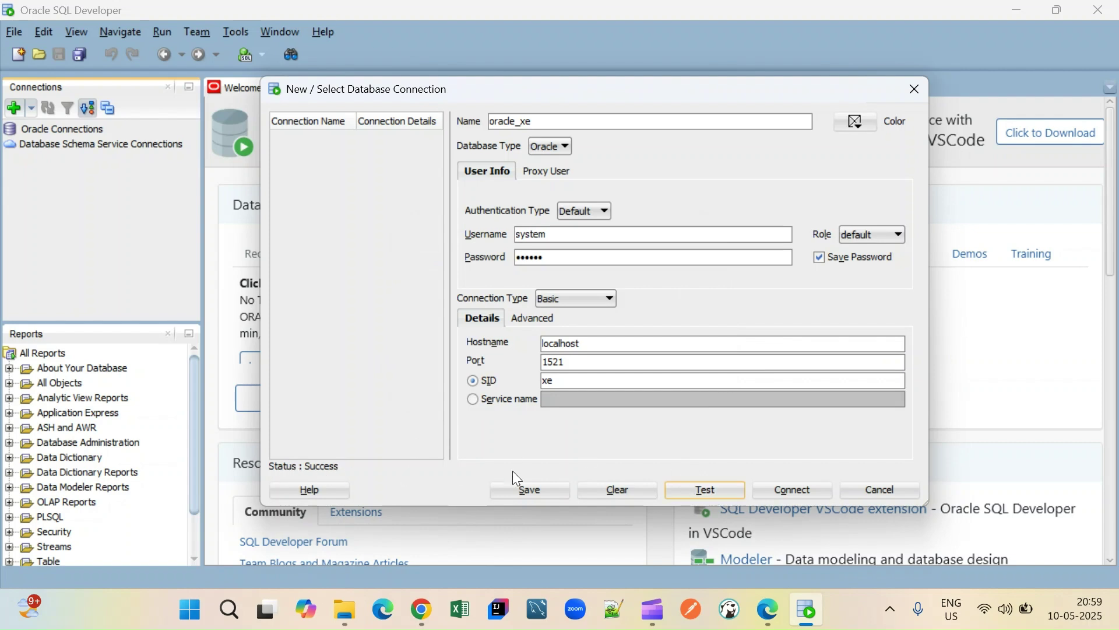
{"action": "left_click", "coordinate": [819, 496]}
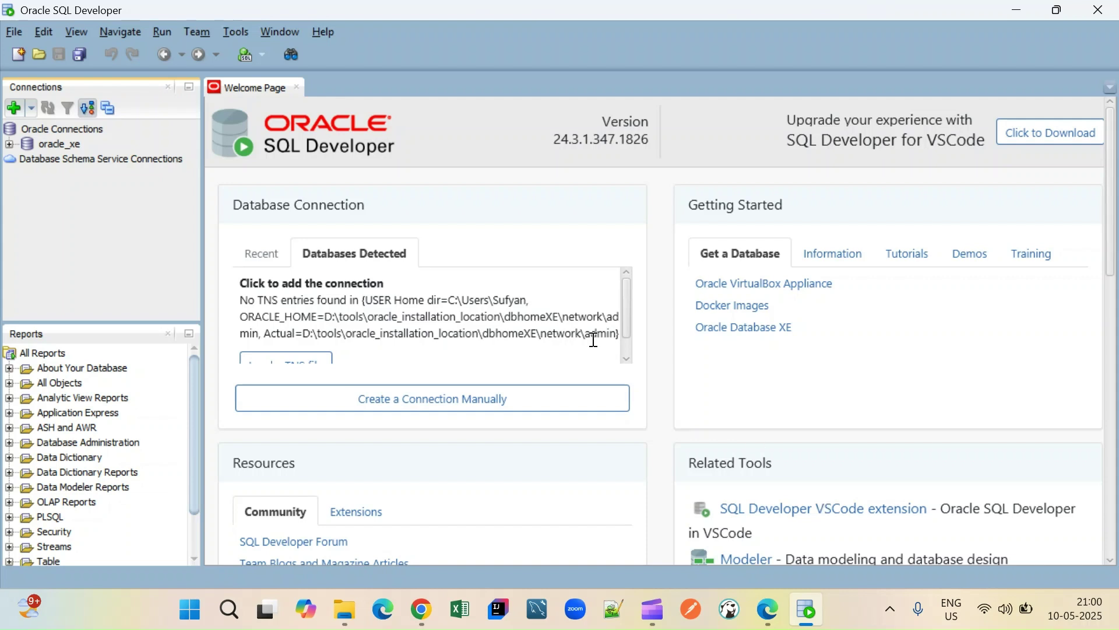
- Expand oracle_xe and its Tables (Filtered) node, then widen the Connections panel
{"action": "left_click", "coordinate": [9, 144]}
{"action": "left_click", "coordinate": [26, 159]}
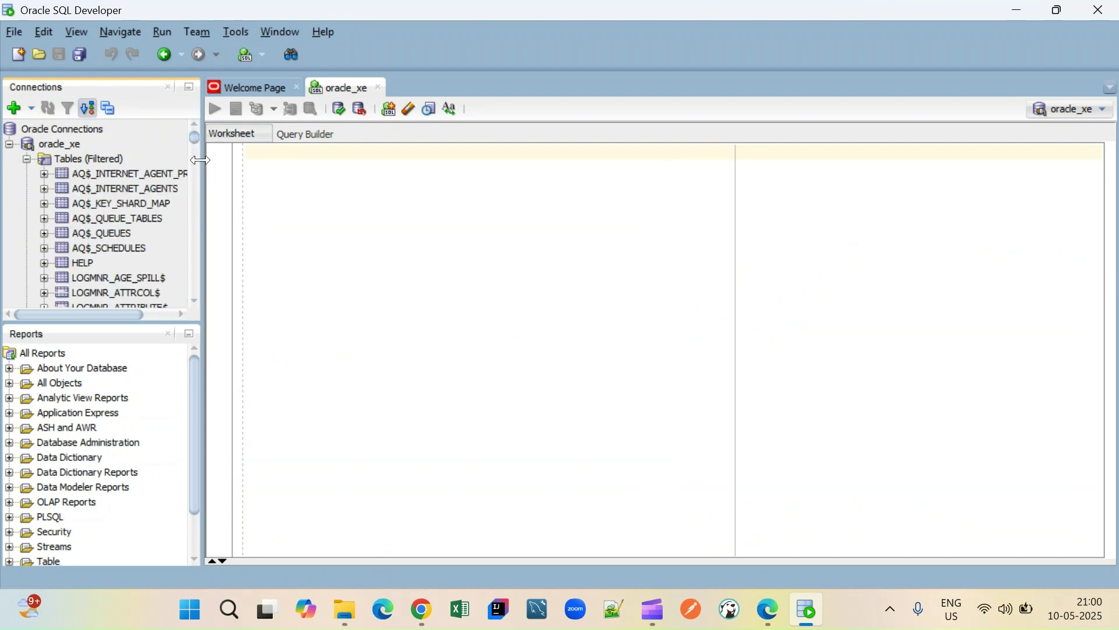
{"action": "left_click_drag", "start_coordinate": [203, 164], "coordinate": [324, 180]}
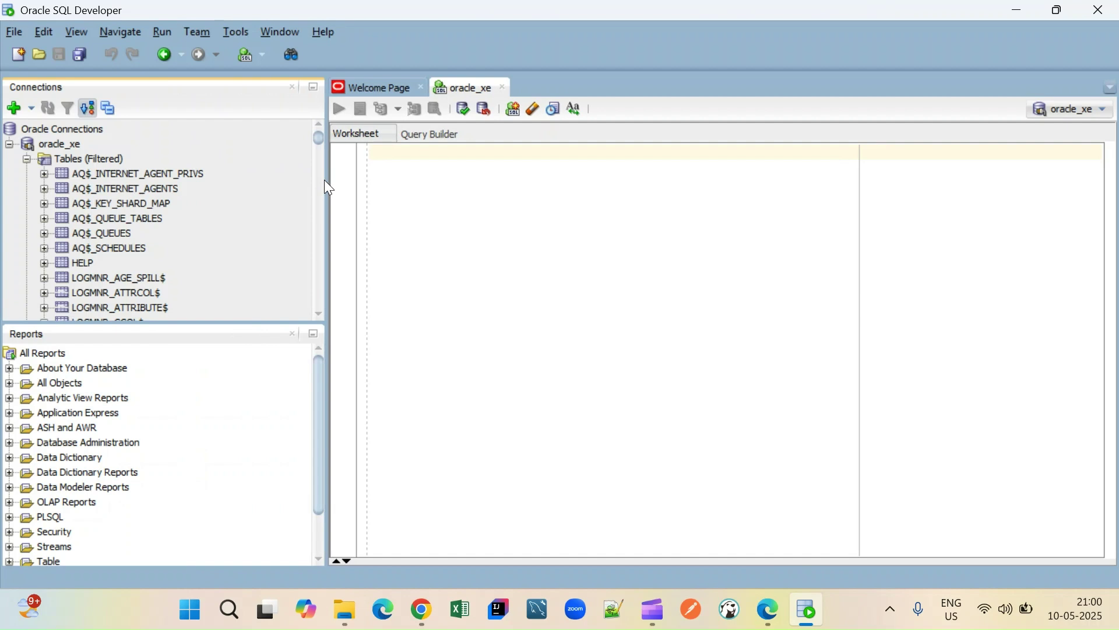